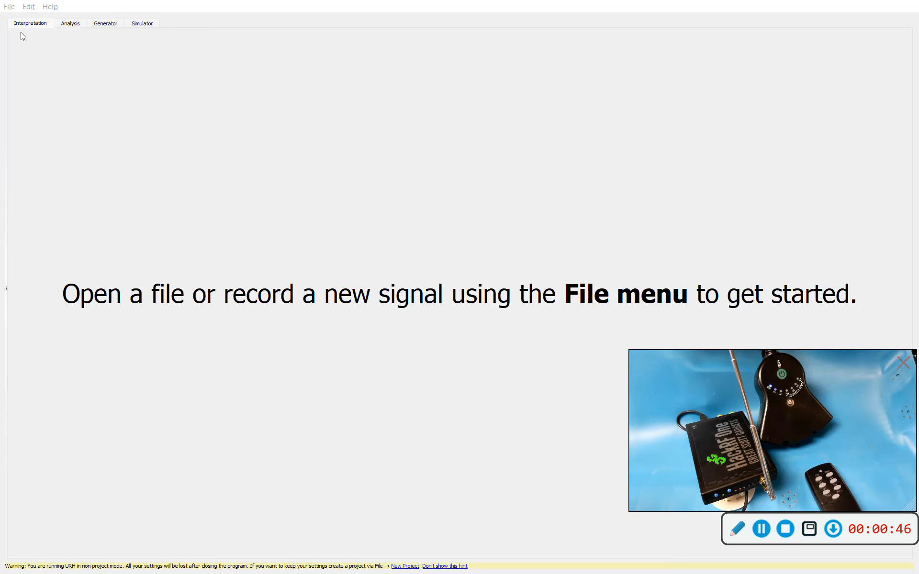
# - Set up the spectrum analyzer with HackRF as the device and detect its device identifier
pyautogui.click(9, 8)
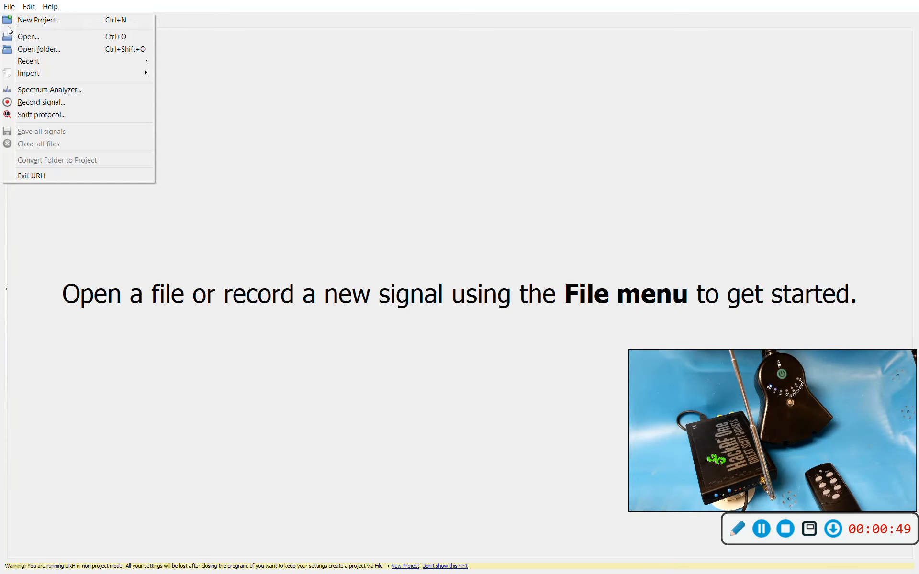
pyautogui.click(24, 91)
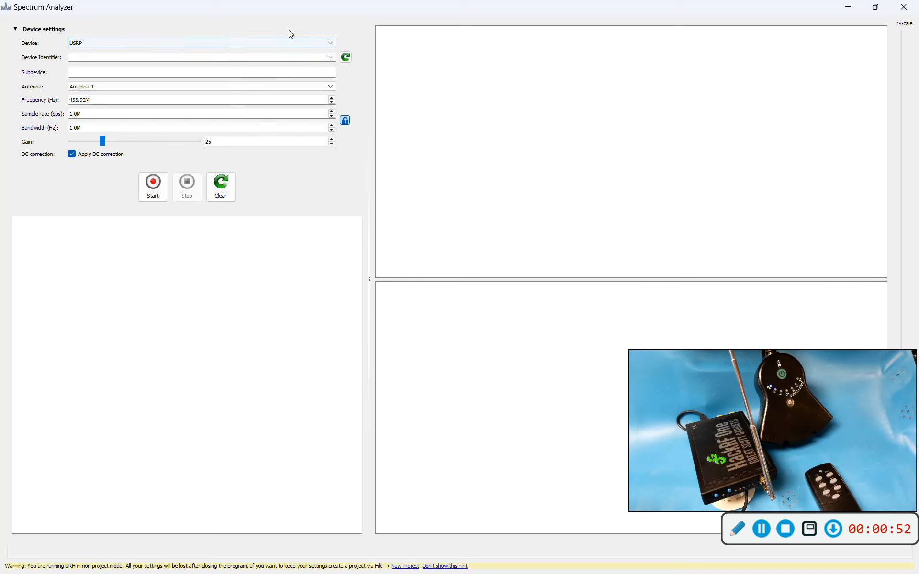
pyautogui.click(332, 43)
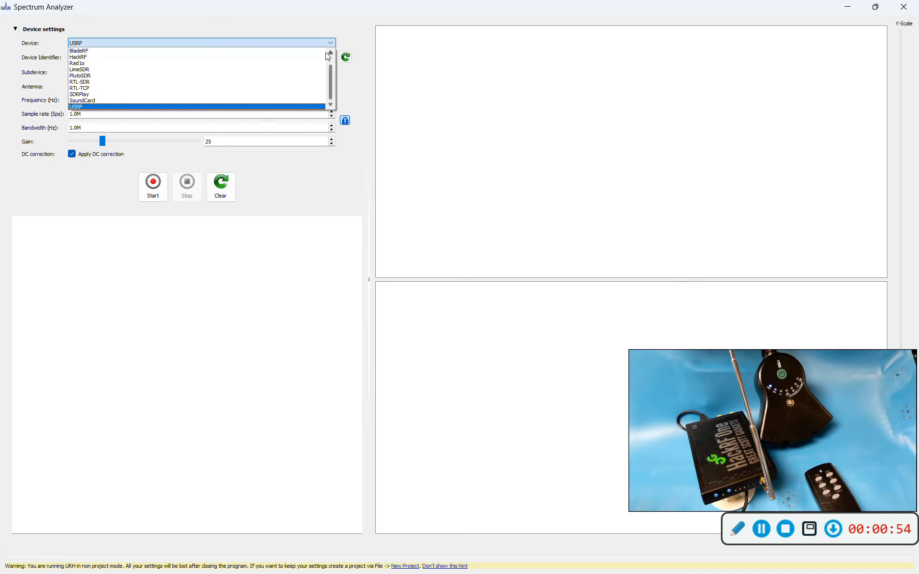
pyautogui.click(315, 57)
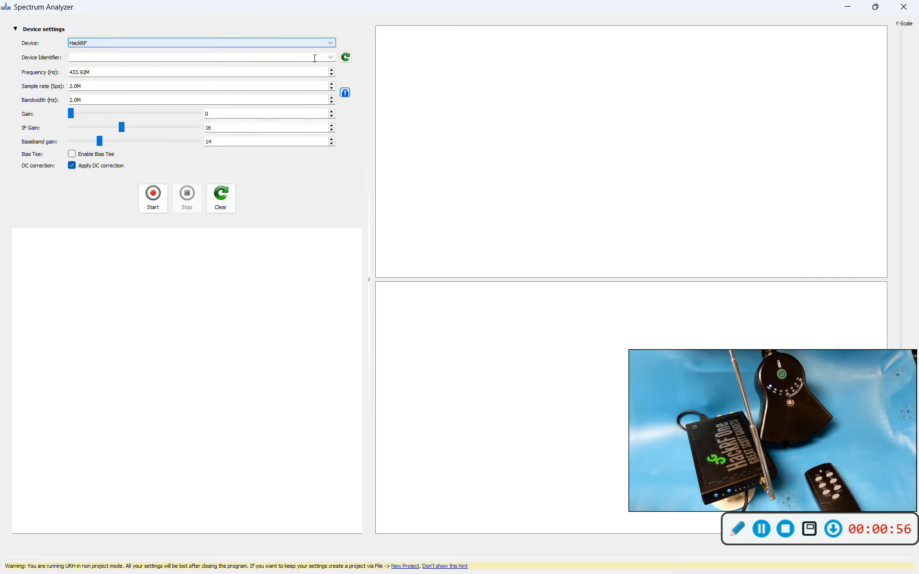
pyautogui.click(347, 57)
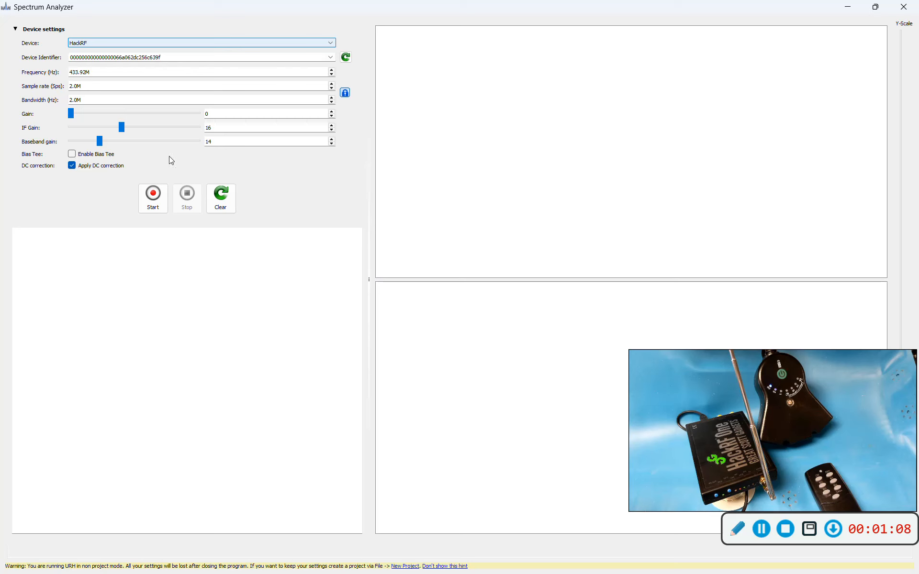
# - Run the spectrum analyzer at 433.92 MHz to examine the remote's transmissions, and close it when finished
pyautogui.click(145, 200)
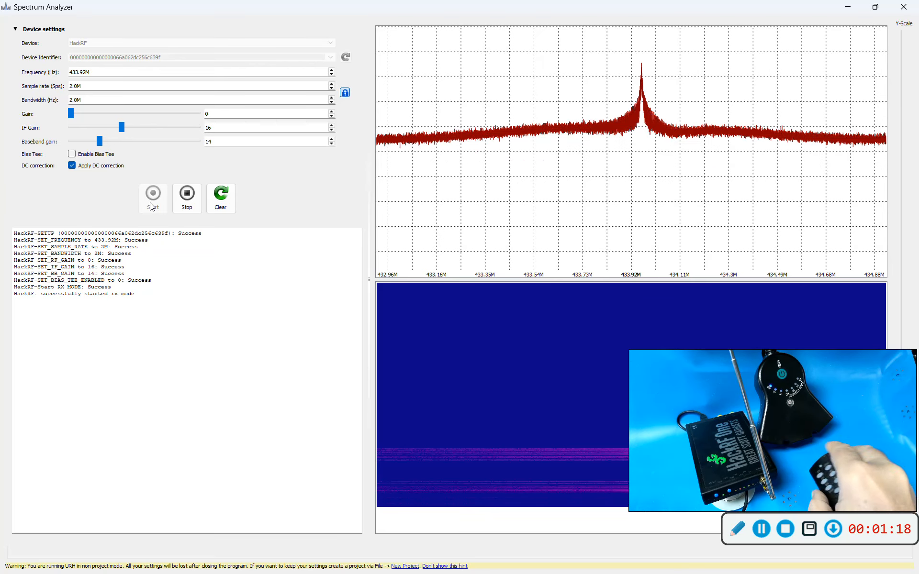
pyautogui.click(183, 204)
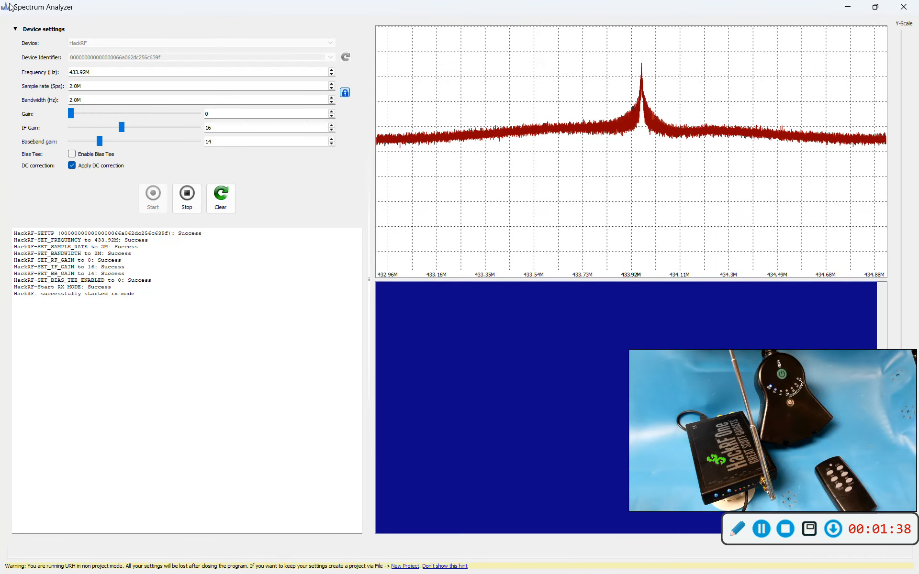
pyautogui.click(902, 8)
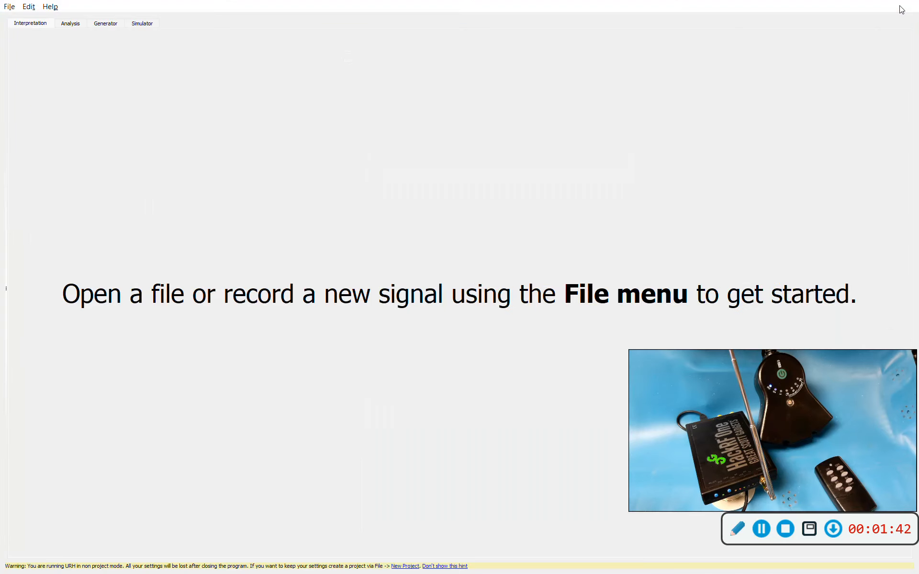
# - Record the remote's signal with the HackRF at 433.92 MHz and a 2.0M sample rate for about 15 seconds
pyautogui.click(8, 7)
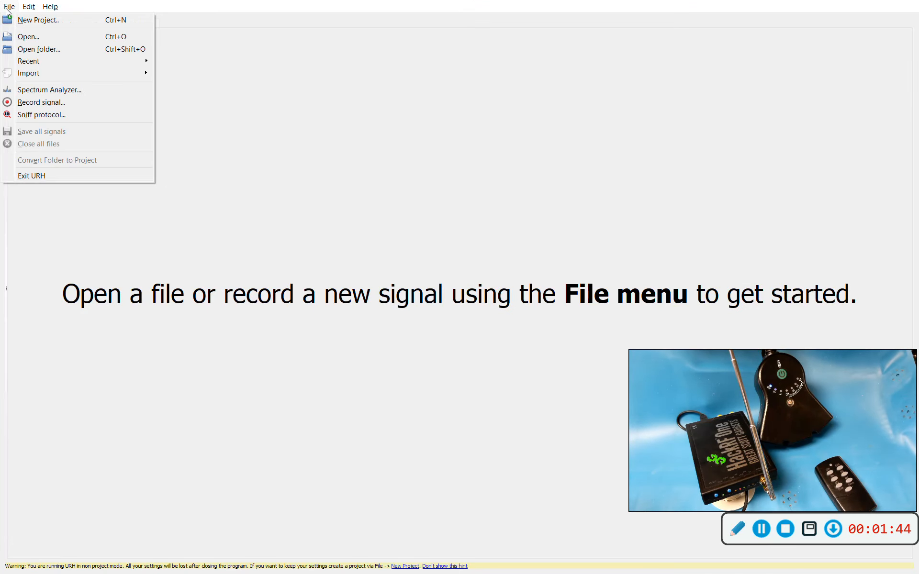
pyautogui.click(23, 102)
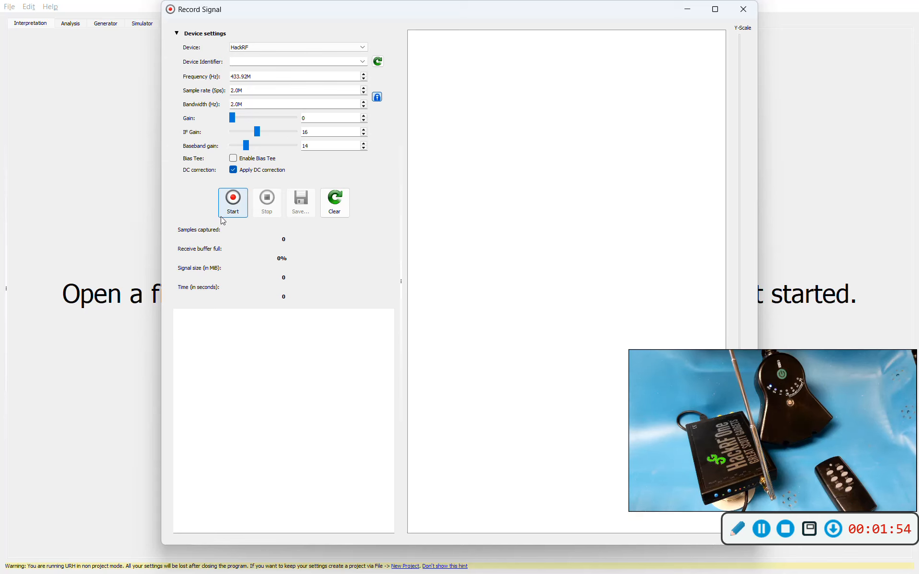
pyautogui.click(234, 203)
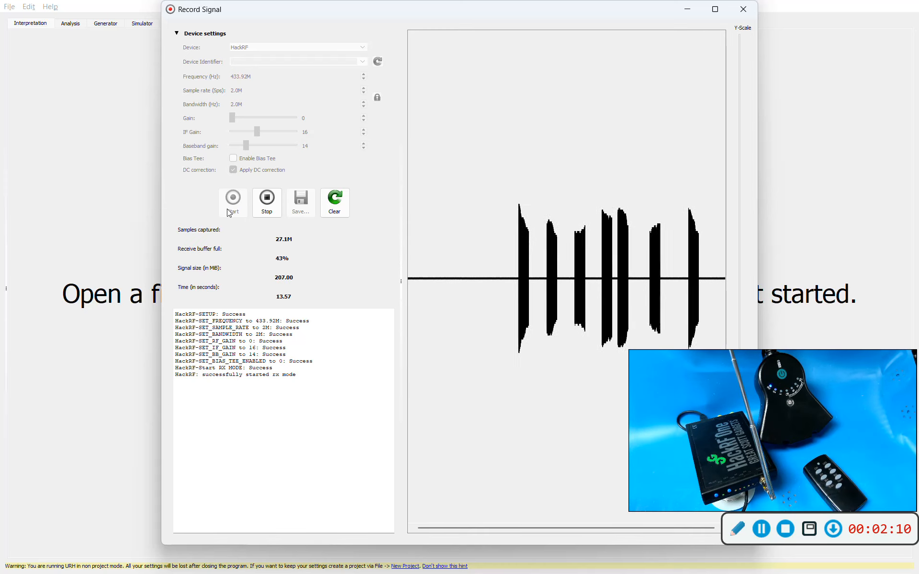
pyautogui.click(272, 203)
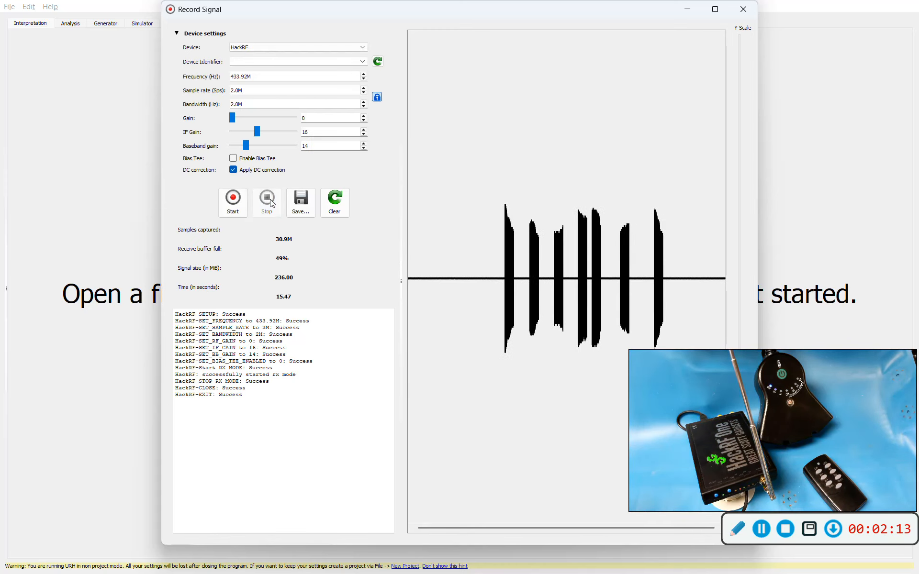
# - Save the recording as HackRF-20250308_110006-433_92MHz-2MSps-2MHz.complex16s in Complex16 signed format and close the recorder
pyautogui.click(308, 211)
pyautogui.click(303, 212)
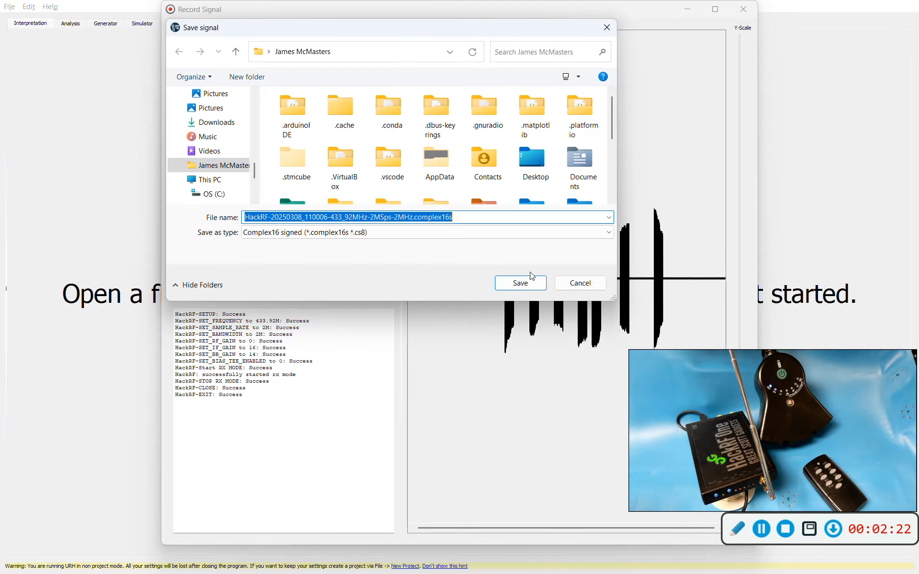
pyautogui.click(535, 283)
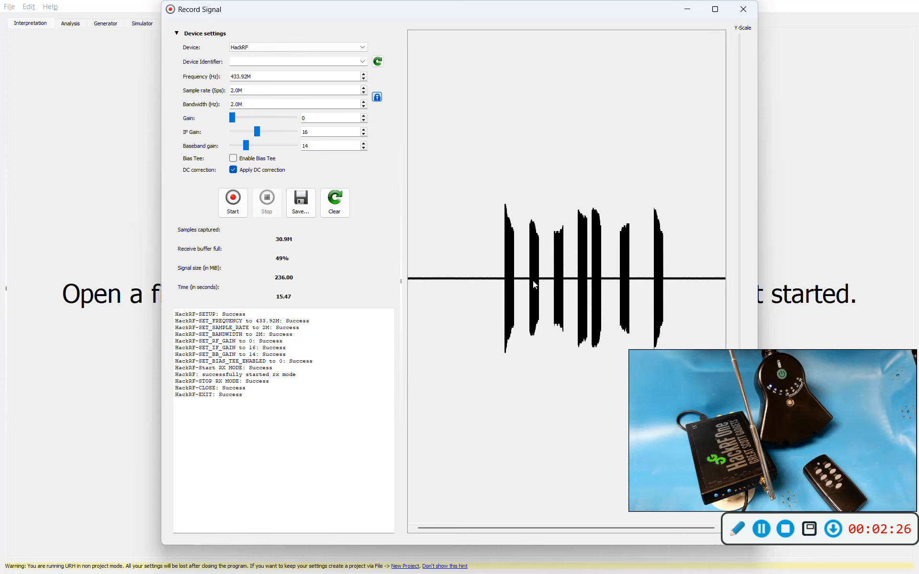
pyautogui.click(744, 9)
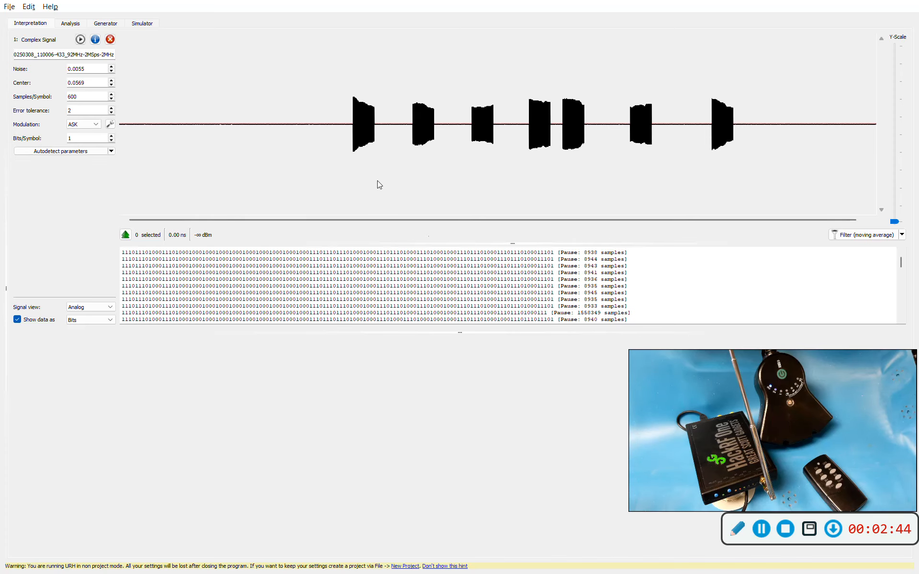
# - Crop the recorded signal to the span containing all seven bursts, about 8.33 s long
pyautogui.moveTo(341, 128); pyautogui.dragTo(753, 137)
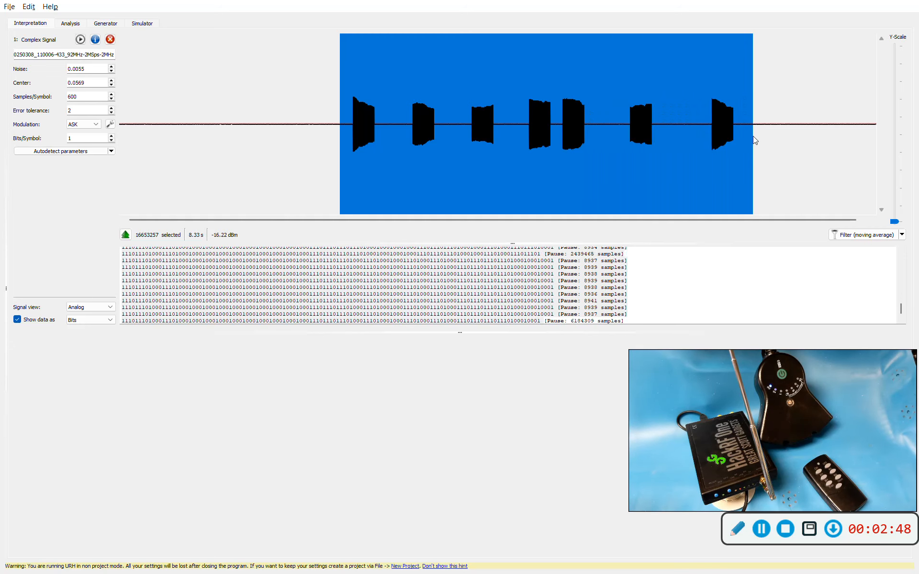
pyautogui.rightClick(653, 157)
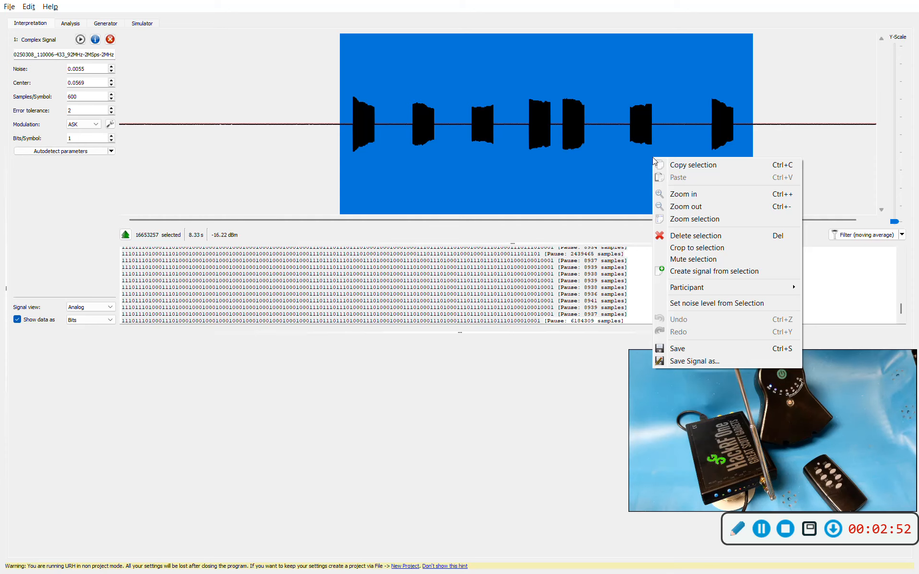
pyautogui.click(694, 250)
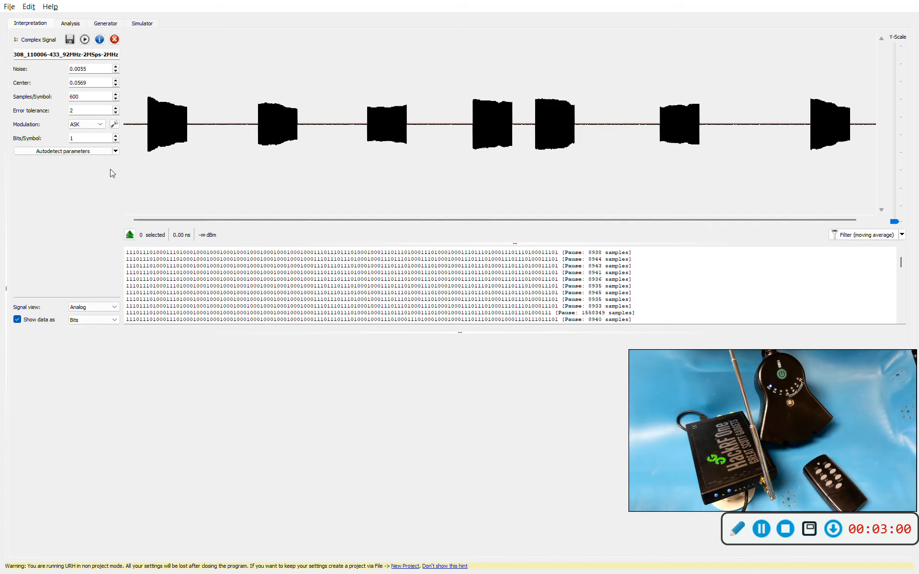
# - Transmit the cropped signal through the HackRF with gain 14 and infinite repeat, and stop it after several iterations
pyautogui.click(84, 40)
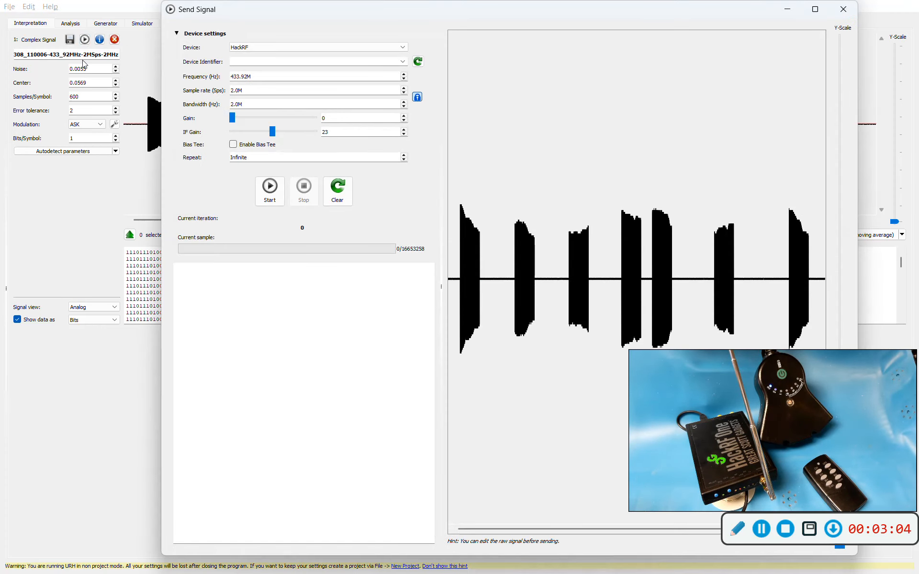
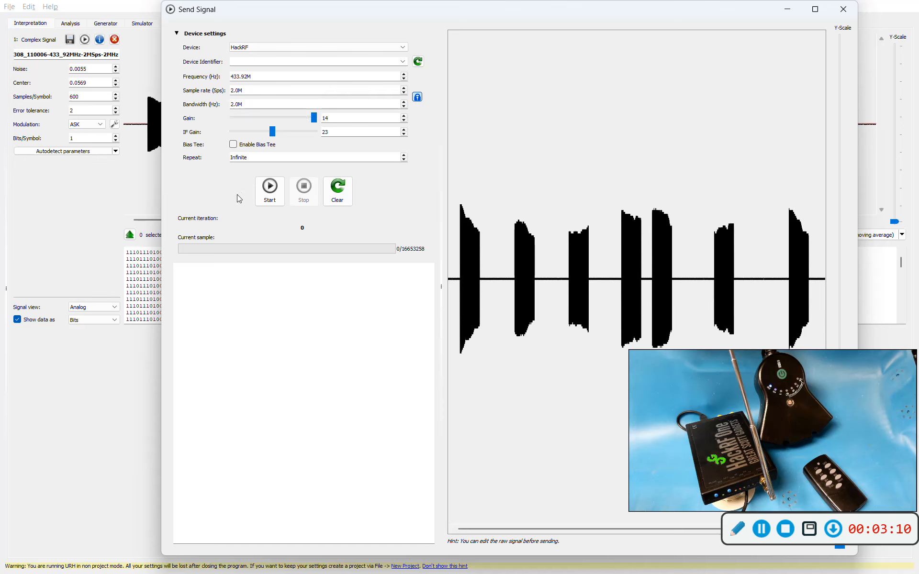
pyautogui.click(271, 200)
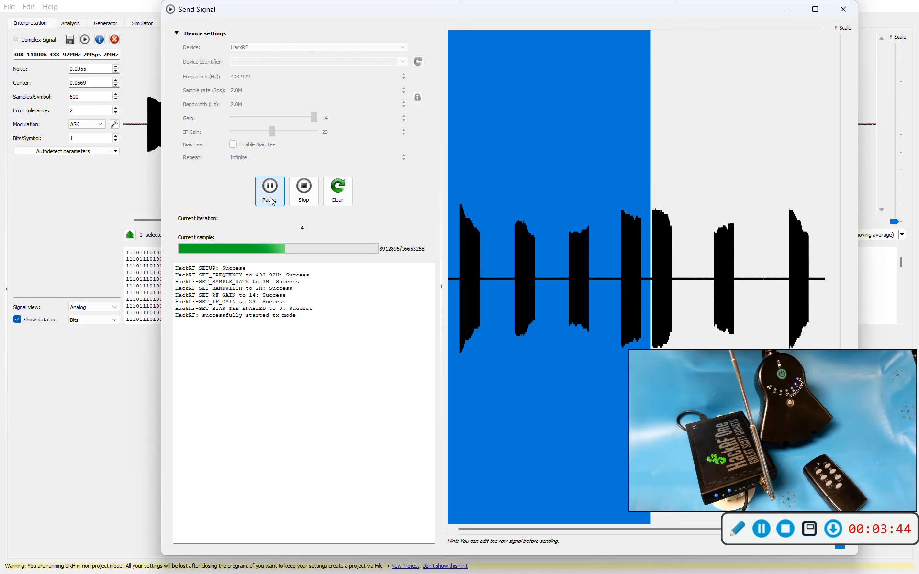
pyautogui.click(304, 191)
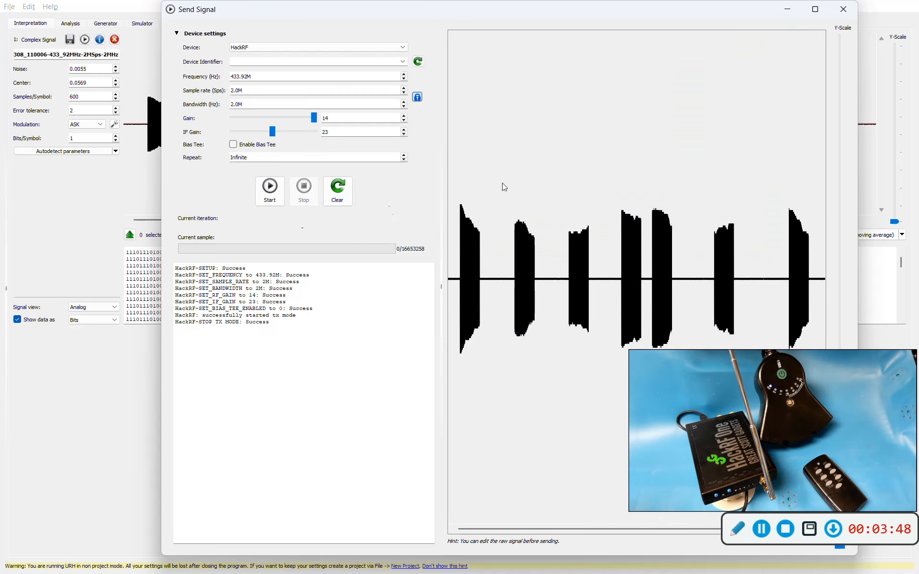
# - Delete the second through sixth bursts from the signal being sent, keeping only the first and last
pyautogui.moveTo(492, 220); pyautogui.dragTo(773, 228)
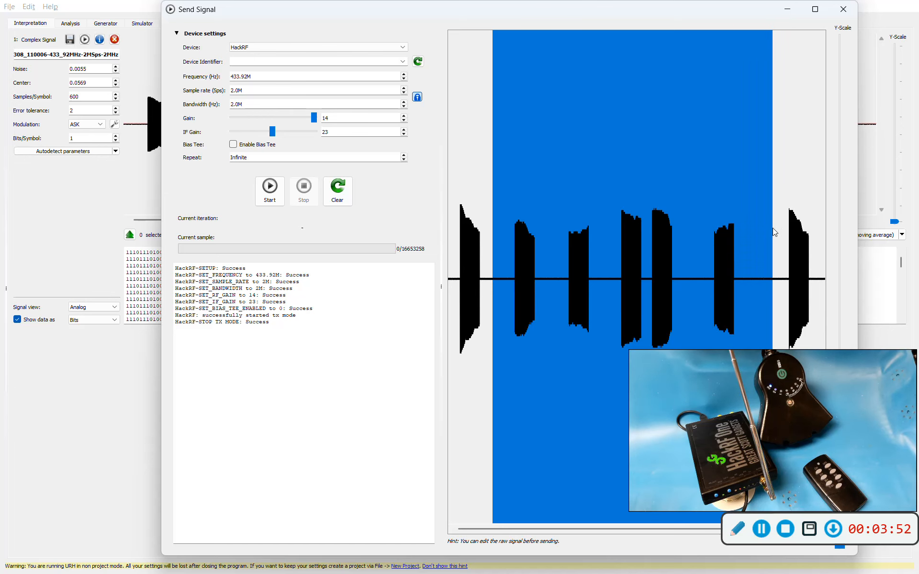
pyautogui.rightClick(722, 193)
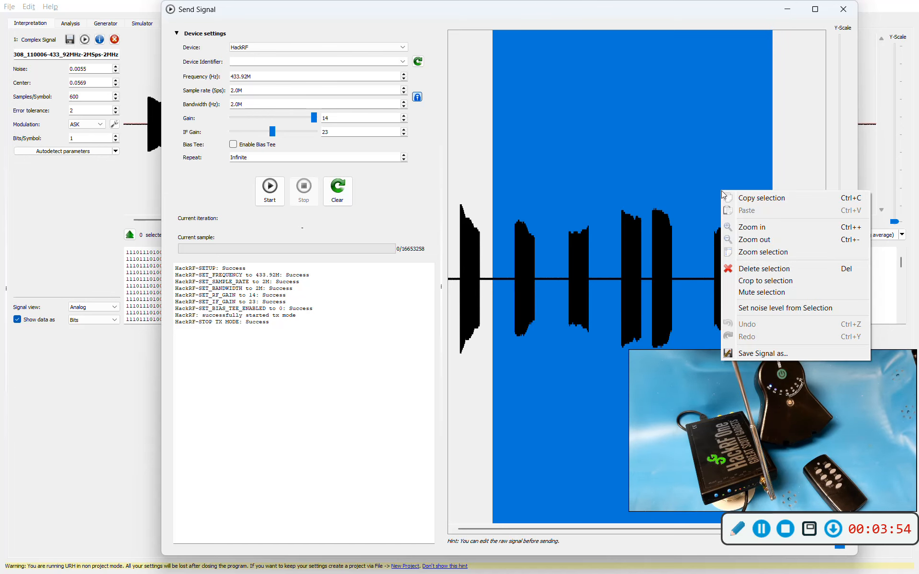
pyautogui.click(760, 269)
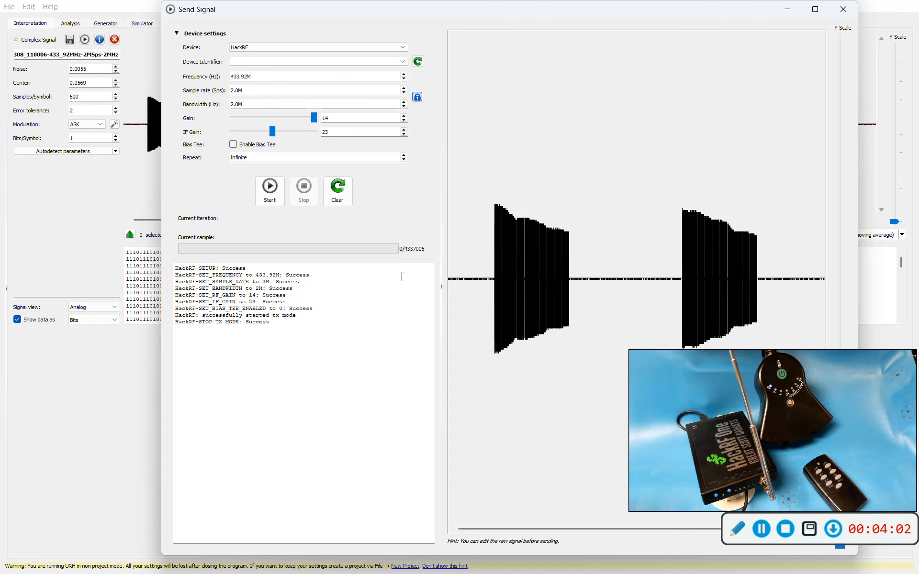
# - Transmit the shortened two-burst signal through the HackRF, stop it, and close the sending window
pyautogui.click(270, 187)
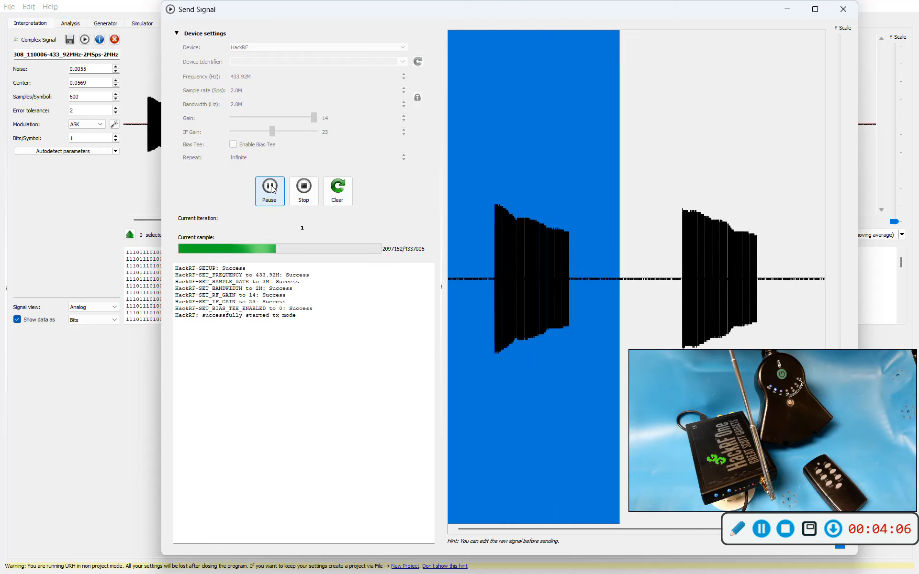
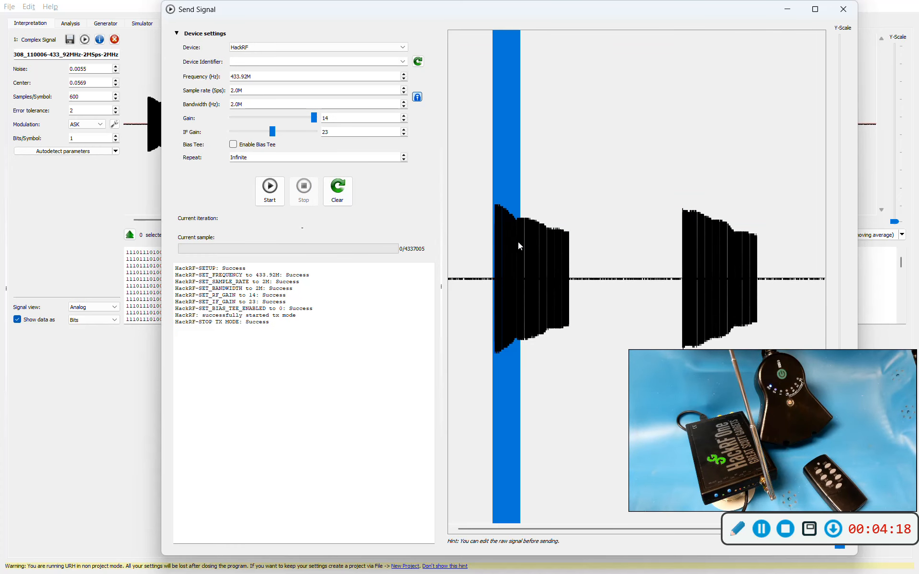
pyautogui.click(843, 9)
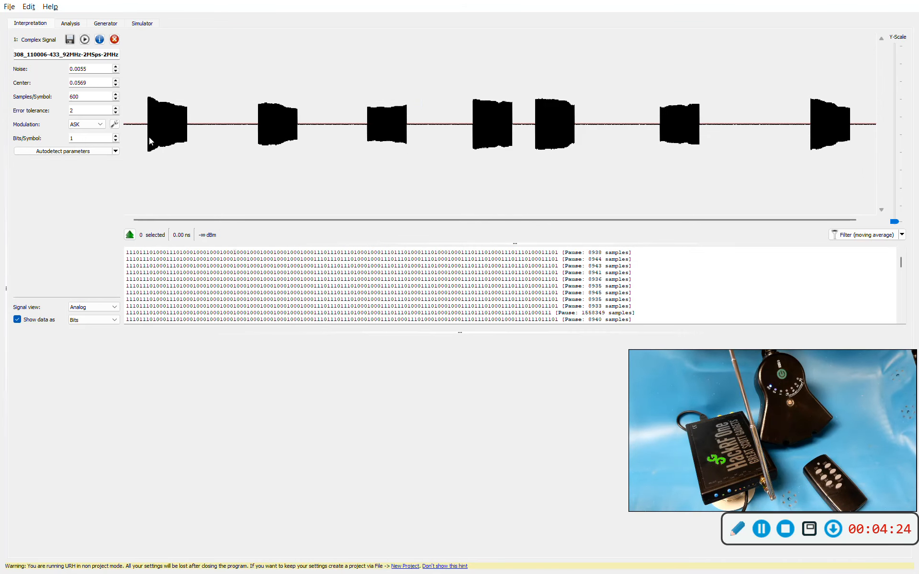
# - Zoom to about 188 ms at the start of the first burst to examine its repeated packets
pyautogui.moveTo(149, 138); pyautogui.dragTo(154, 141)
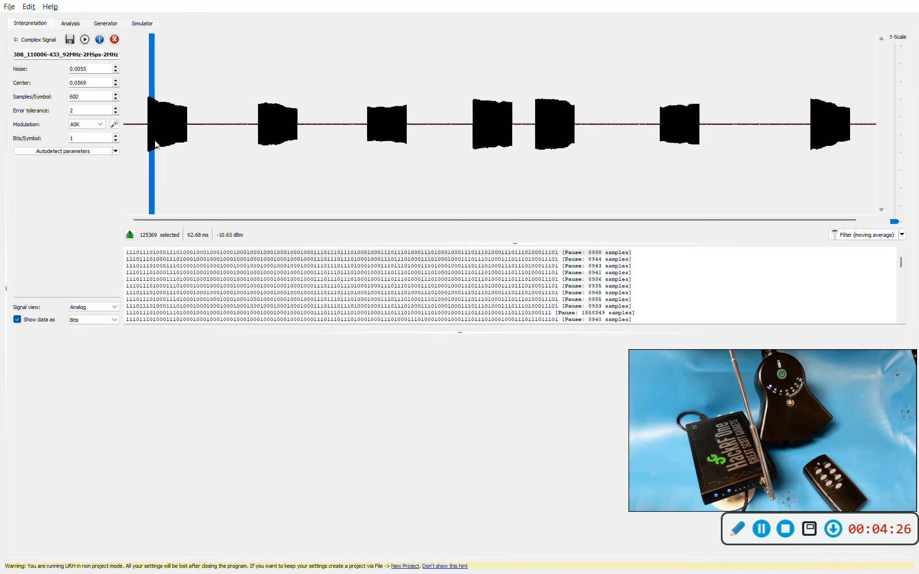
pyautogui.moveTo(150, 139); pyautogui.dragTo(166, 148)
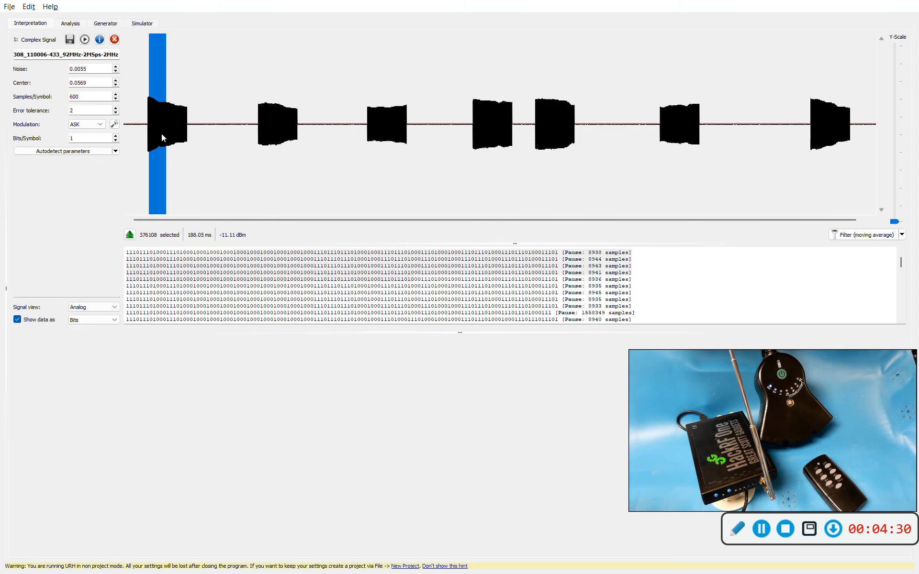
pyautogui.rightClick(159, 138)
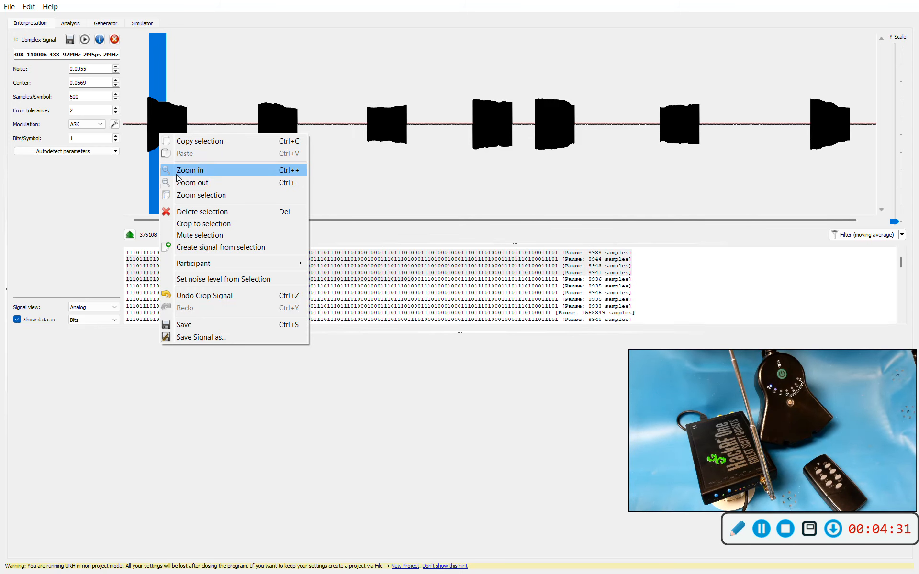
pyautogui.click(186, 195)
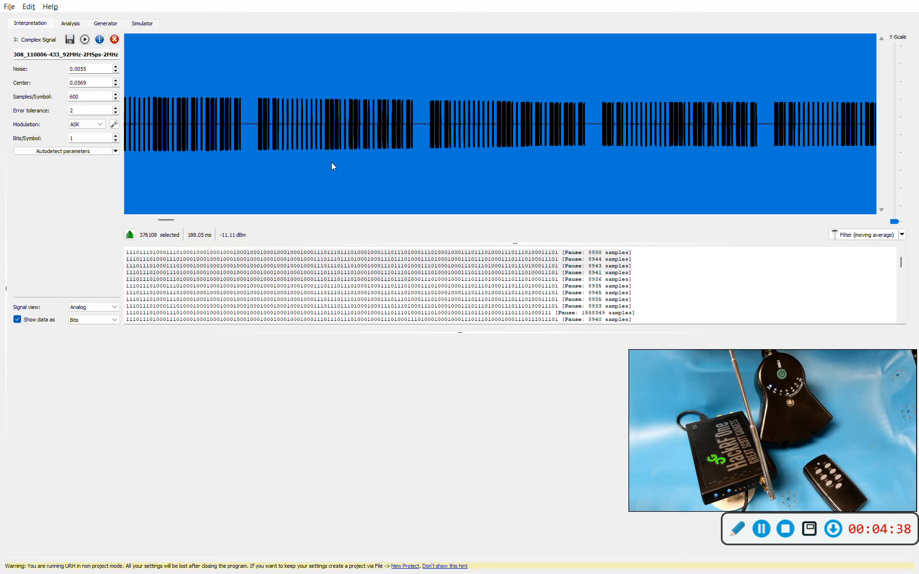
pyautogui.click(383, 172)
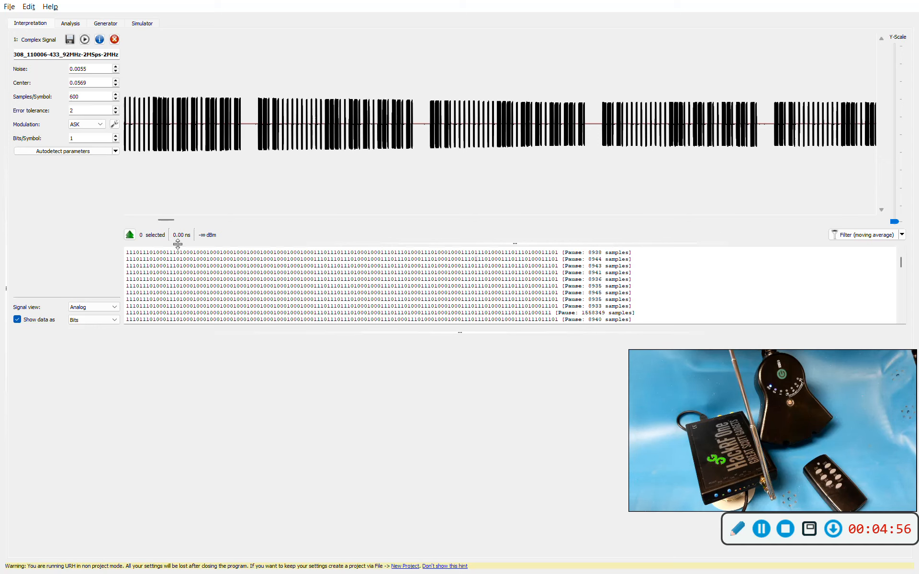
# - Select about 17 ms at the start of the second packet and check the signal's modulation type
pyautogui.moveTo(257, 130); pyautogui.dragTo(326, 133)
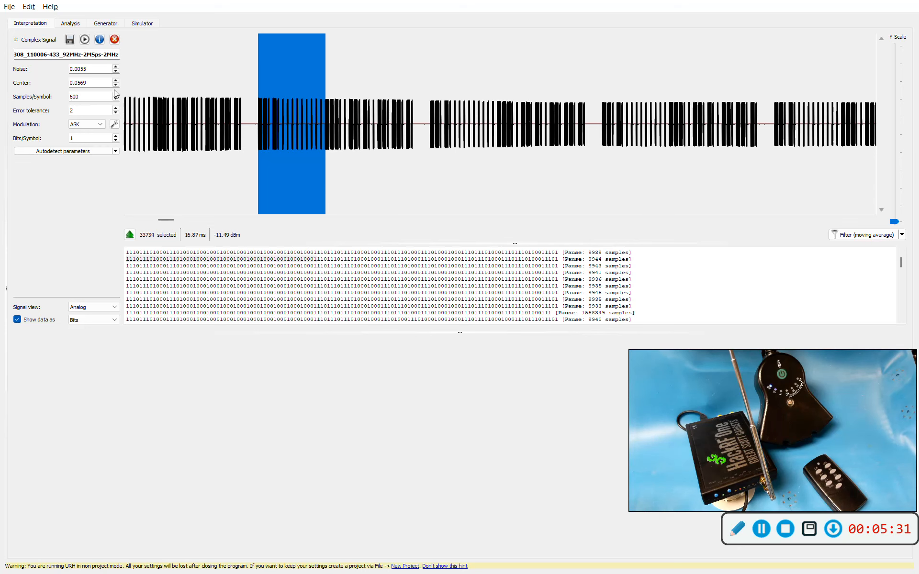
pyautogui.click(83, 128)
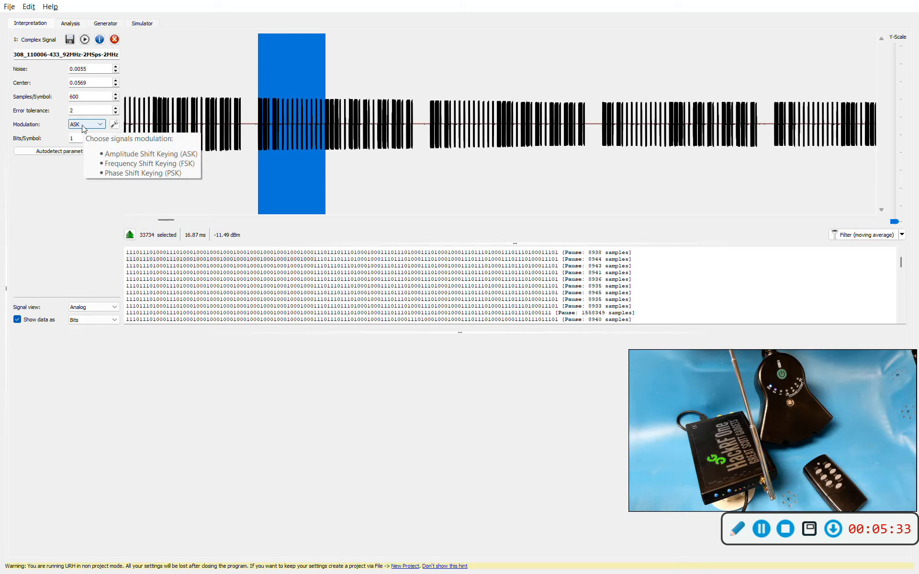
pyautogui.click(481, 159)
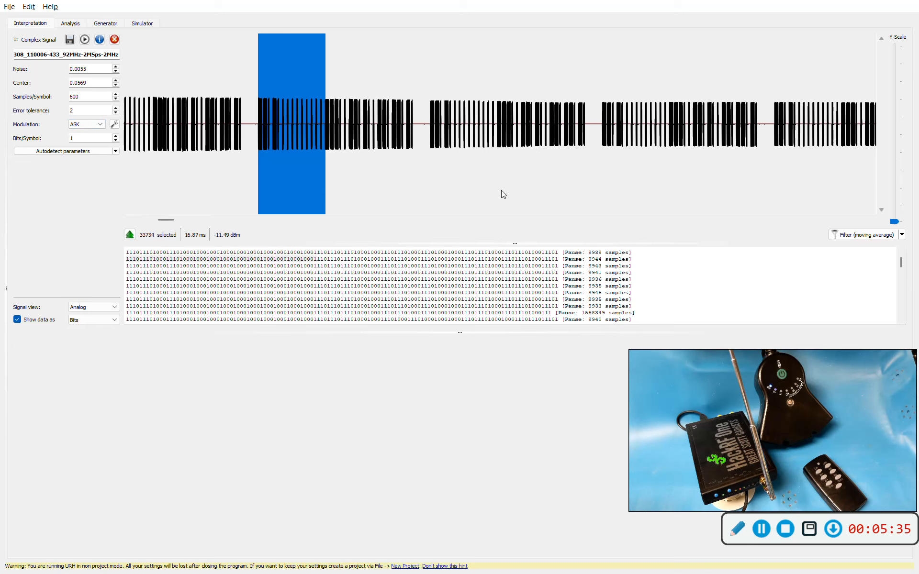